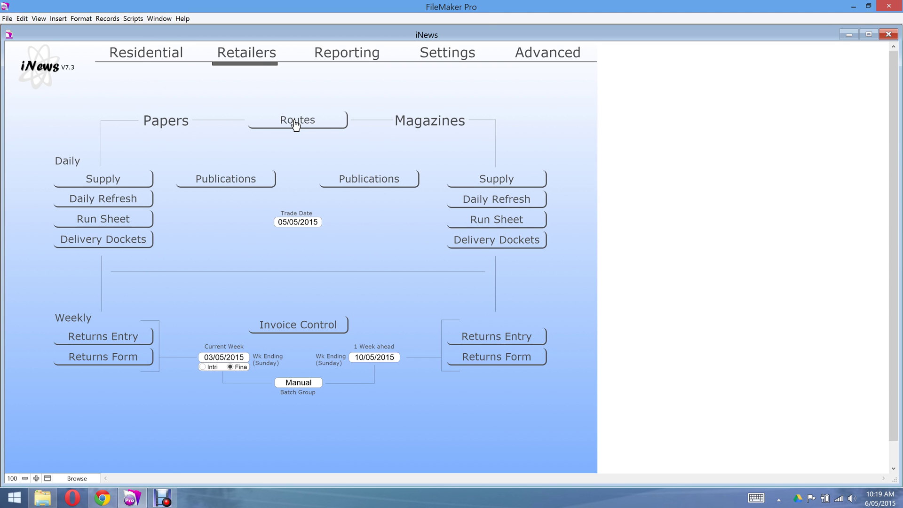
Open the Routes list and bring up the Big W Warnbro retailer's detail record.
{"action": "left_click", "coordinate": [295, 124]}
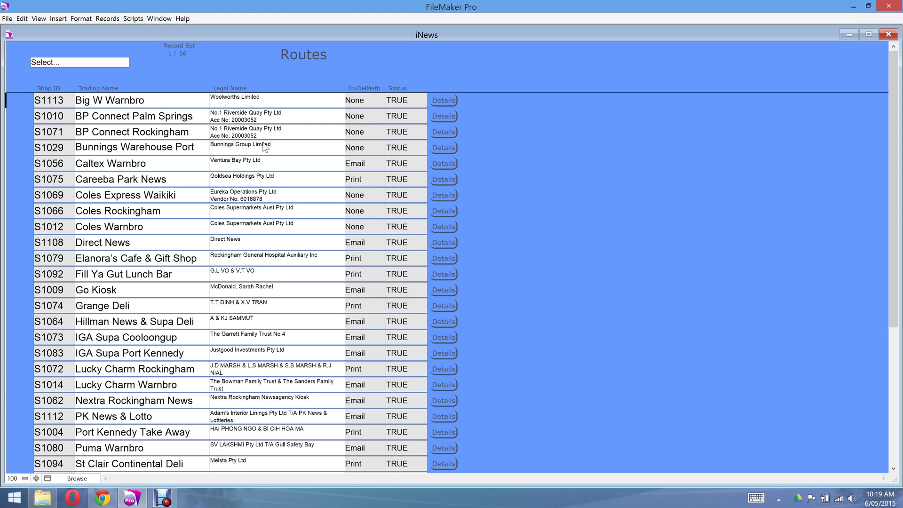
{"action": "left_click", "coordinate": [445, 102]}
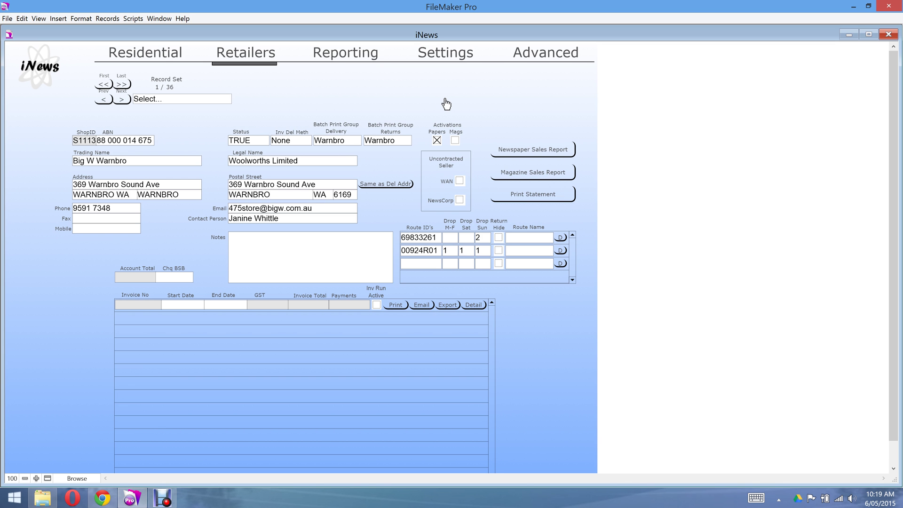
Choose New from the Select... record actions to request a new customer account.
{"action": "left_click", "coordinate": [160, 100]}
{"action": "left_click", "coordinate": [156, 112]}
{"action": "left_click", "coordinate": [153, 139]}
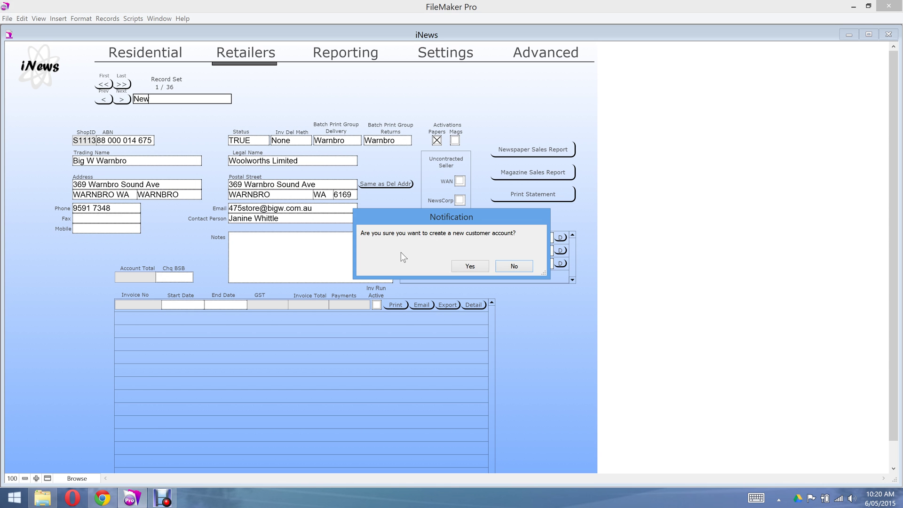
Confirm the new customer account, creating blank retailer record S1117.
{"action": "left_click", "coordinate": [470, 266]}
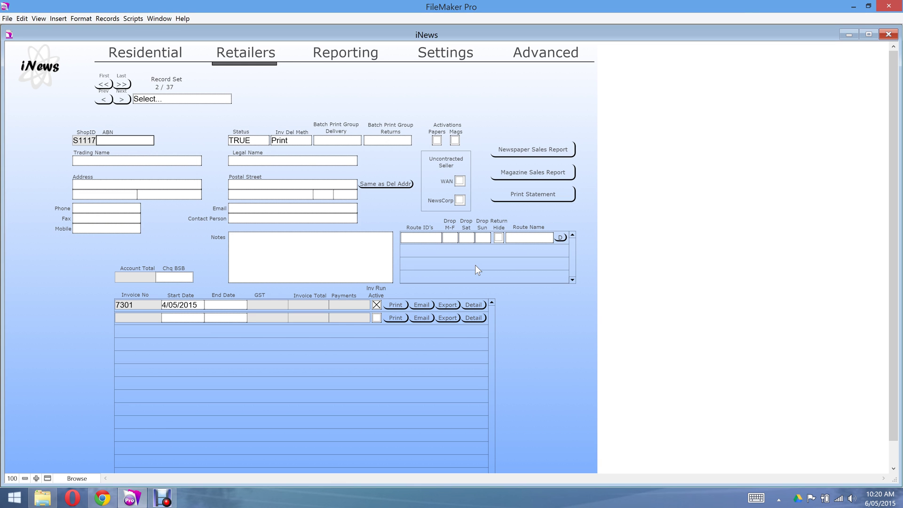
{"action": "left_click", "coordinate": [474, 265]}
{"action": "left_click", "coordinate": [92, 145]}
{"action": "left_click", "coordinate": [104, 141]}
{"action": "left_click", "coordinate": [168, 143]}
Enter the retailer's ABN and the trading name Kitty's Lunch Bar.
{"action": "type", "text": "12 345 678 890"}
{"action": "key", "text": "Tab"}
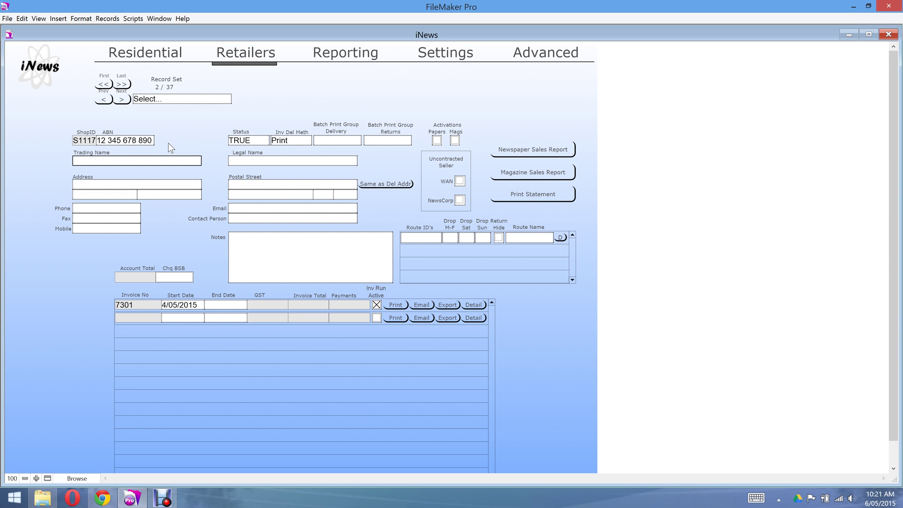
{"action": "type", "text": "Kitty's Lunch Bar"}
{"action": "key", "text": "Tab"}
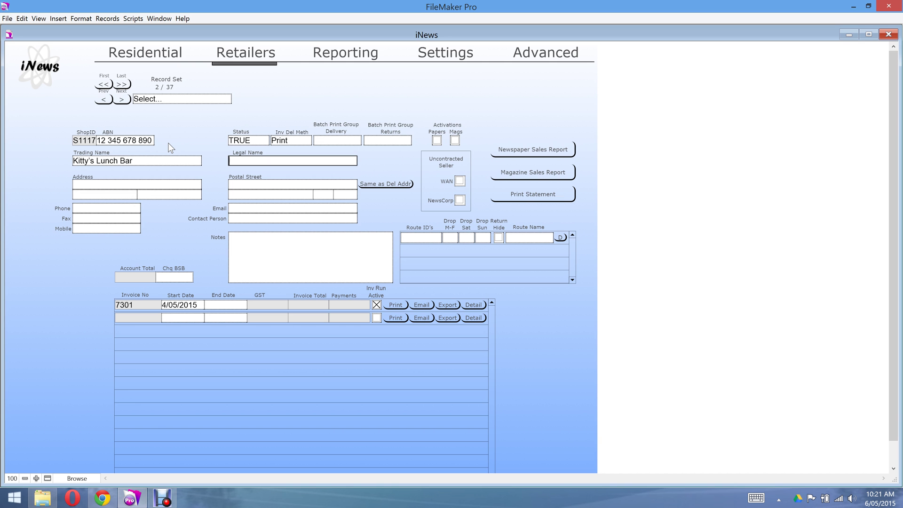
Enter legal name George Family Trust and the delivery street address.
{"action": "type", "text": "George Familty"}
{"action": "key", "text": "BackSpace"}
{"action": "key", "text": "BackSpace"}
{"action": "key", "text": "BackSpace"}
{"action": "type", "text": "y Trues"}
{"action": "key", "text": "BackSpace"}
{"action": "key", "text": "BackSpace"}
{"action": "type", "text": "st"}
{"action": "key", "text": "Tab"}
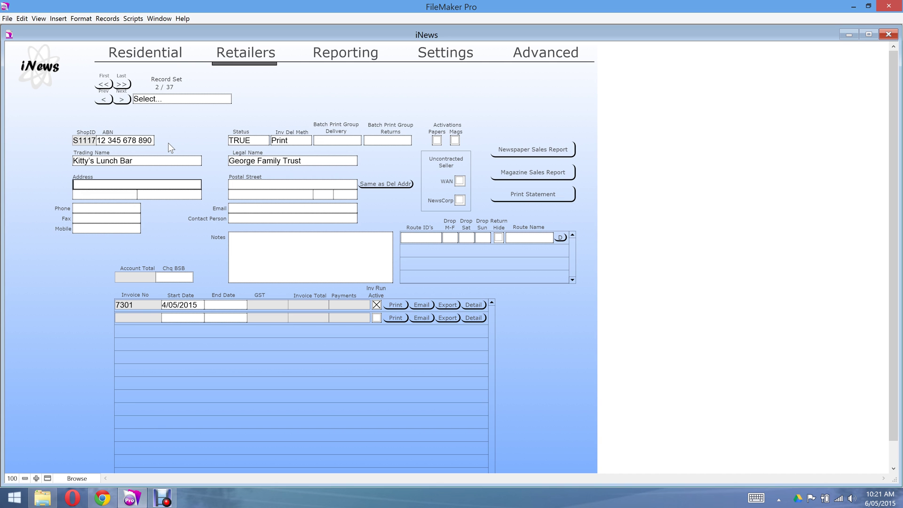
{"action": "key", "text": "Tab"}
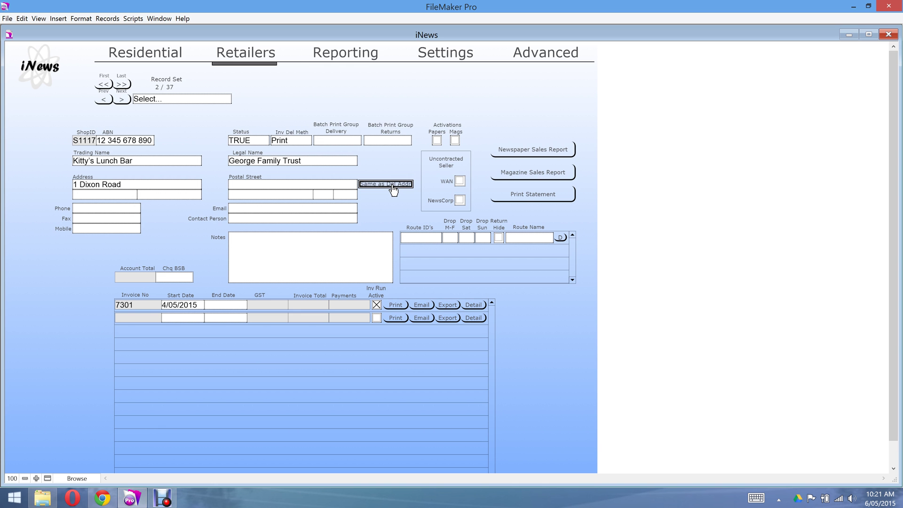
Copy the delivery street into the postal address, then bring up the delivery suburb list.
{"action": "left_click", "coordinate": [393, 190]}
{"action": "left_click", "coordinate": [160, 194]}
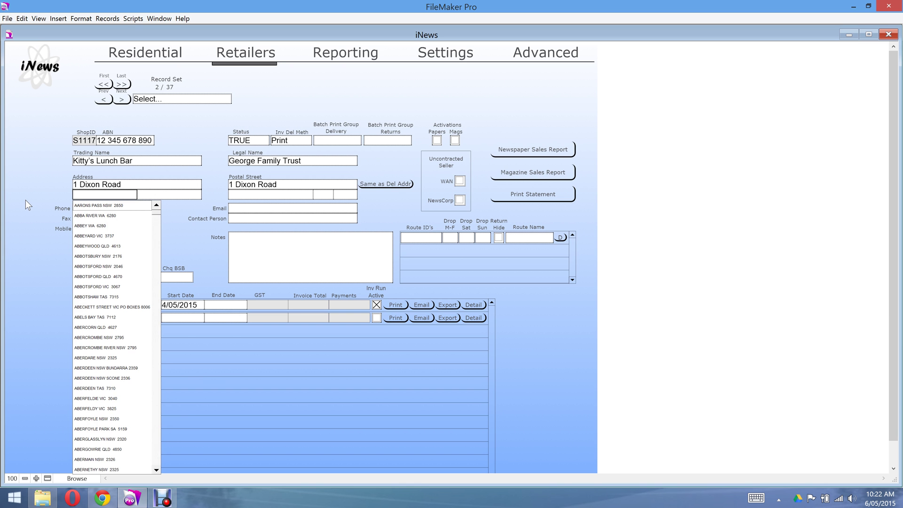
Pick WARNBRO WA 6169 as the suburb and enter the shop's phone number.
{"action": "type", "text": "warn"}
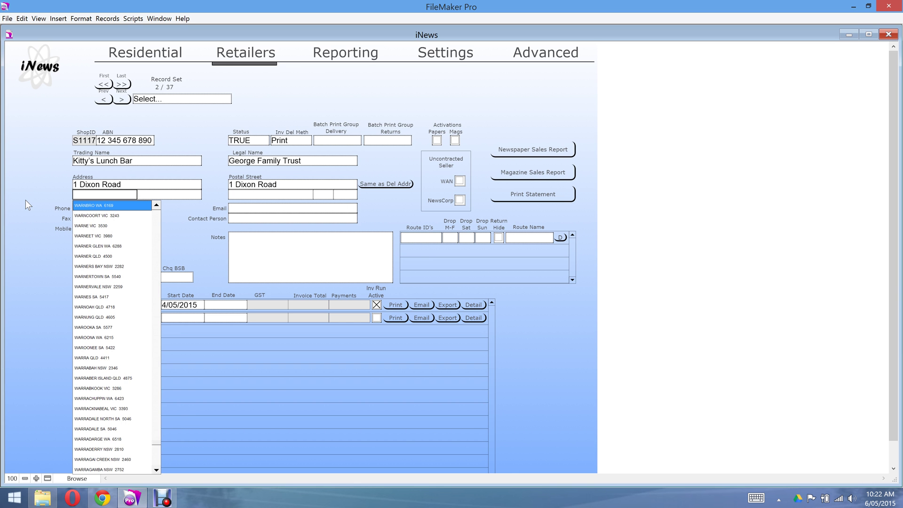
{"action": "key", "text": "Down"}
{"action": "key", "text": "Down"}
{"action": "key", "text": "Down"}
{"action": "key", "text": "Down"}
{"action": "key", "text": "Up"}
{"action": "key", "text": "Up"}
{"action": "key", "text": "Up"}
{"action": "key", "text": "Up"}
{"action": "key", "text": "Tab"}
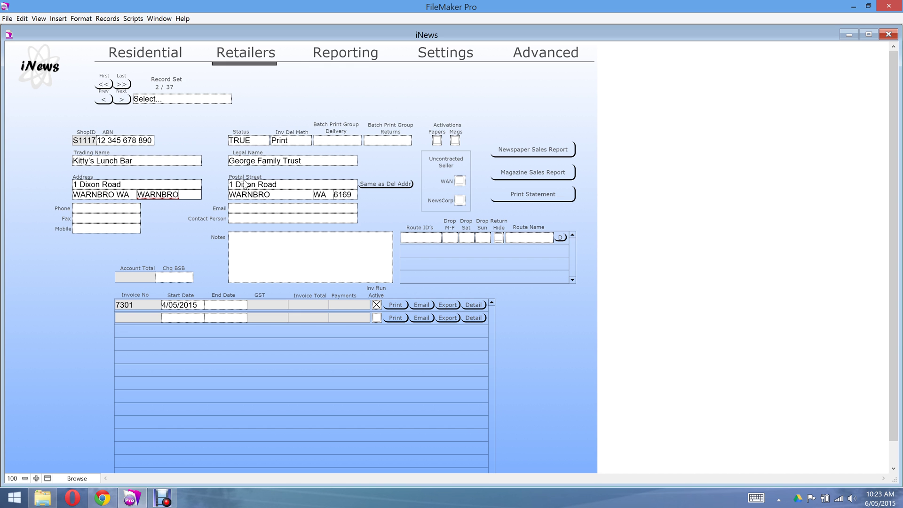
{"action": "key", "text": "Tab"}
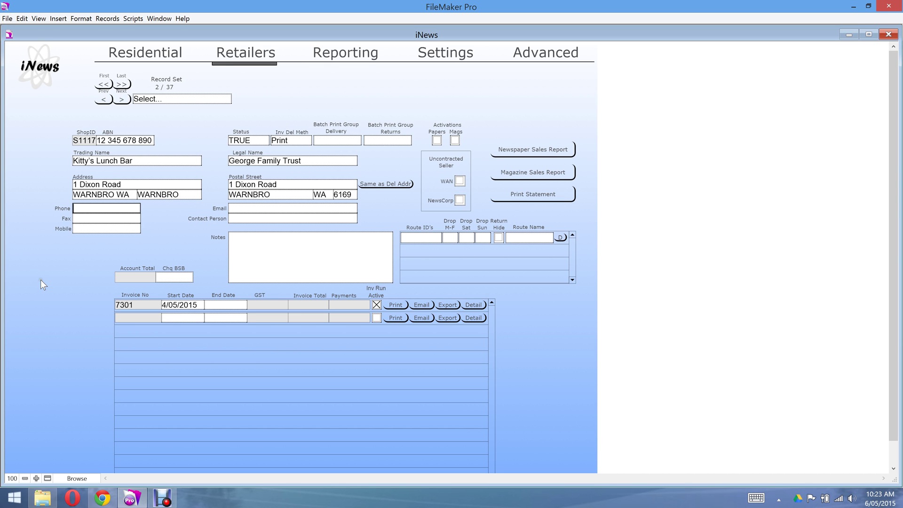
{"action": "type", "text": "9594 1234"}
Fill in the contact's e-mail address and the contact person's name.
{"action": "key", "text": "Tab"}
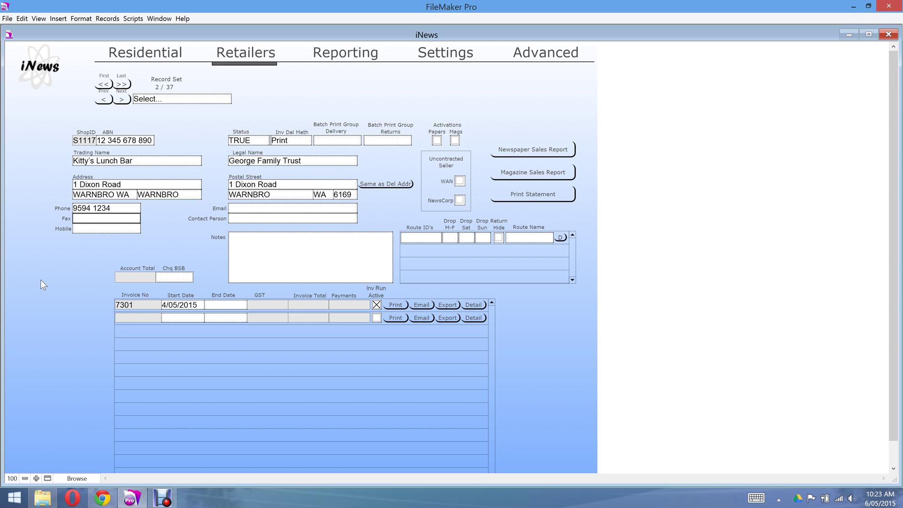
{"action": "key", "text": "Tab"}
{"action": "key", "text": "Tab"}
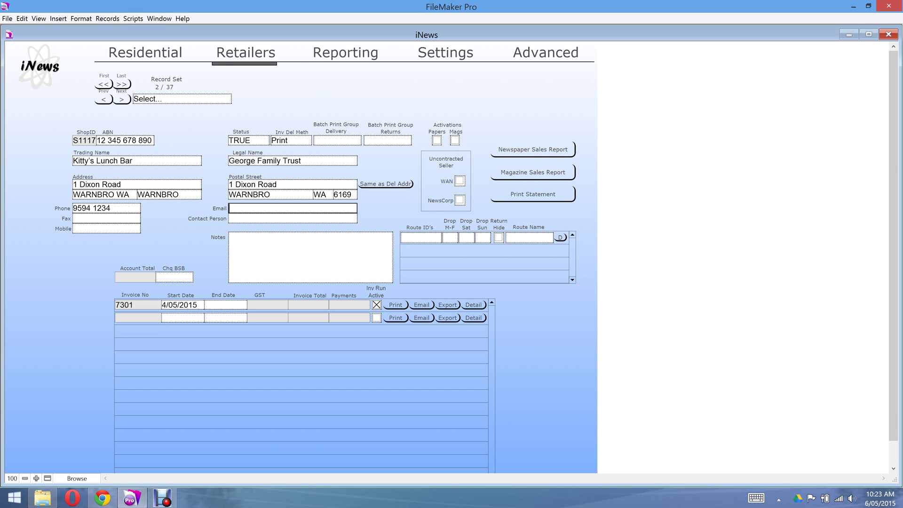
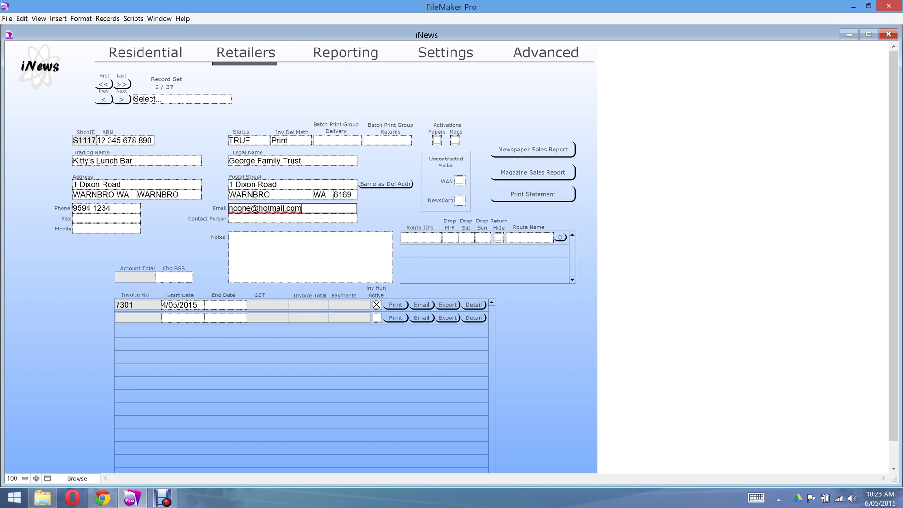
{"action": "key", "text": "Tab"}
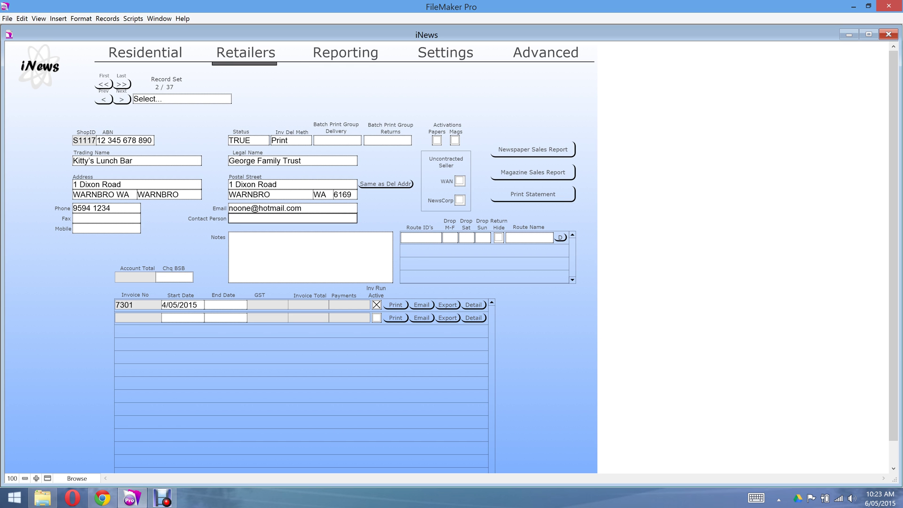
{"action": "key", "text": "Tab"}
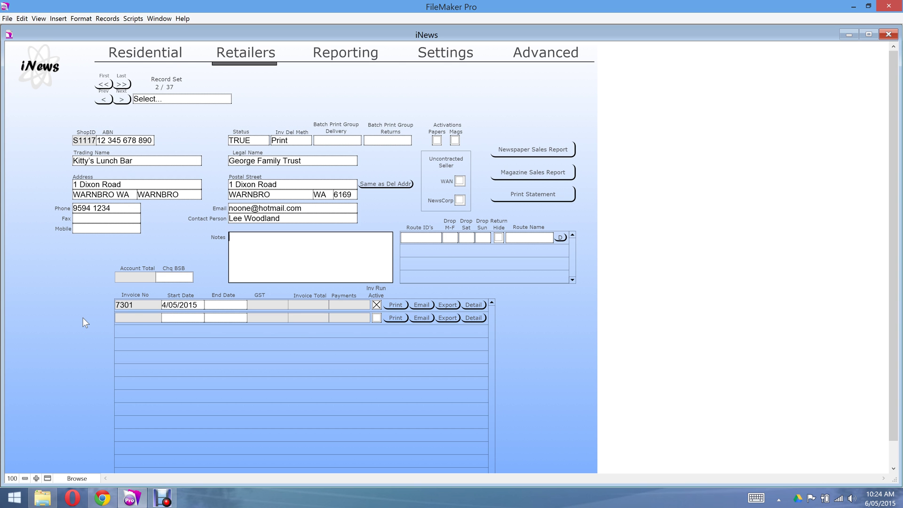
{"action": "left_click", "coordinate": [216, 306]}
{"action": "left_click", "coordinate": [242, 141]}
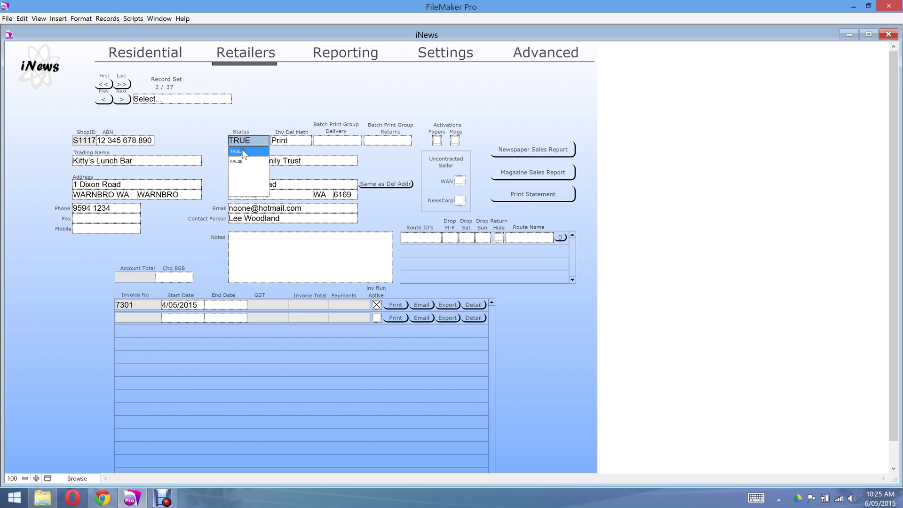
{"action": "left_click", "coordinate": [246, 122]}
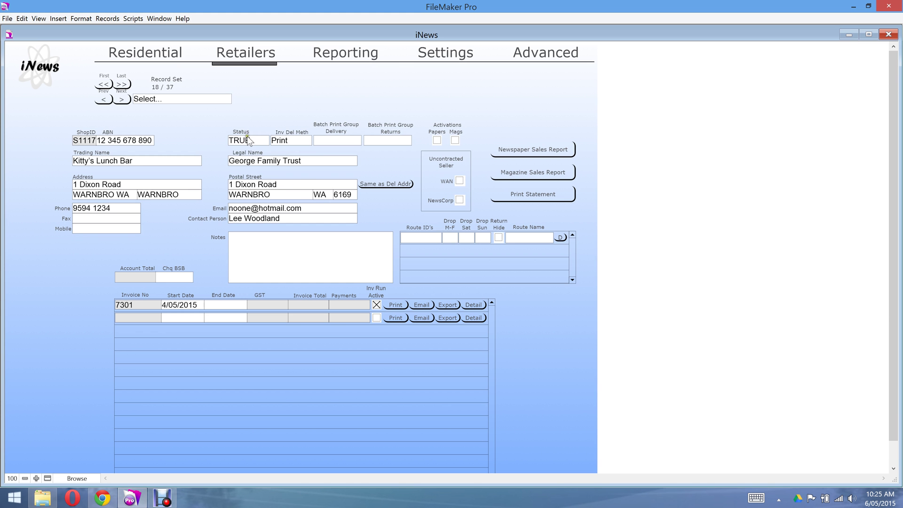
{"action": "left_click", "coordinate": [248, 140]}
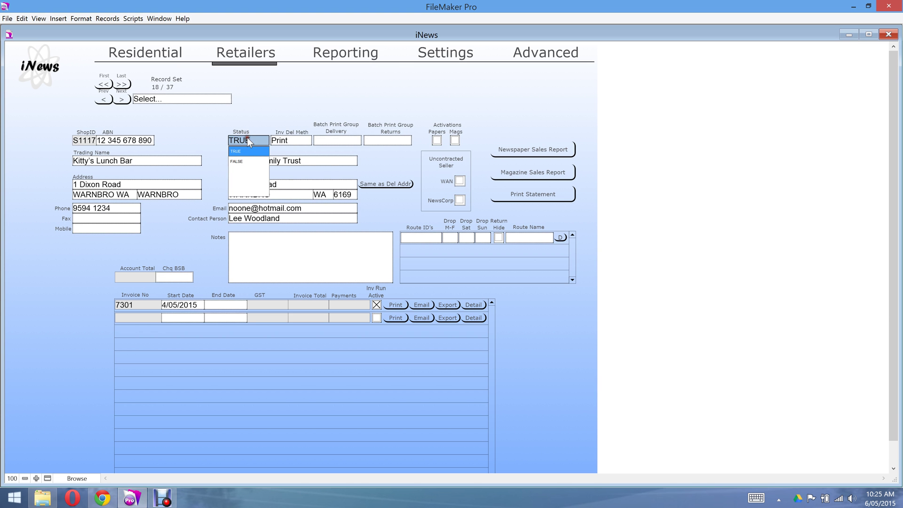
{"action": "left_click", "coordinate": [242, 116]}
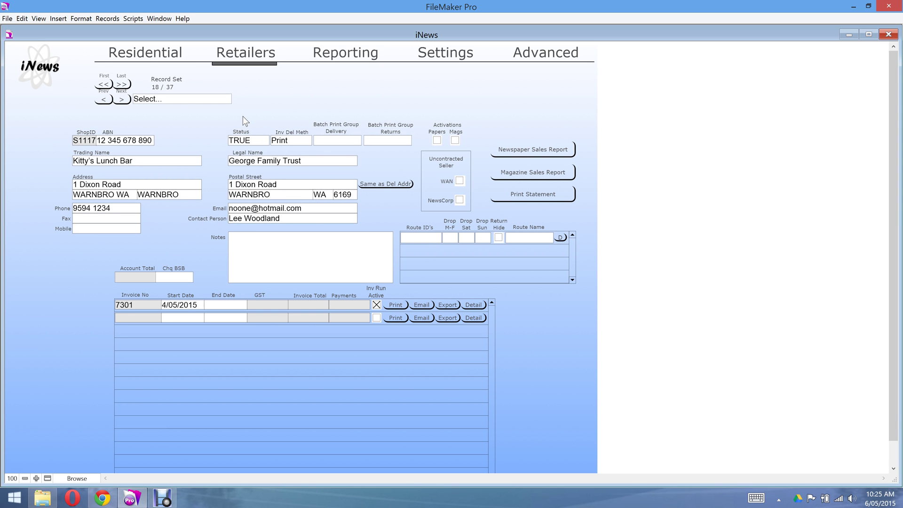
{"action": "left_click", "coordinate": [291, 137]}
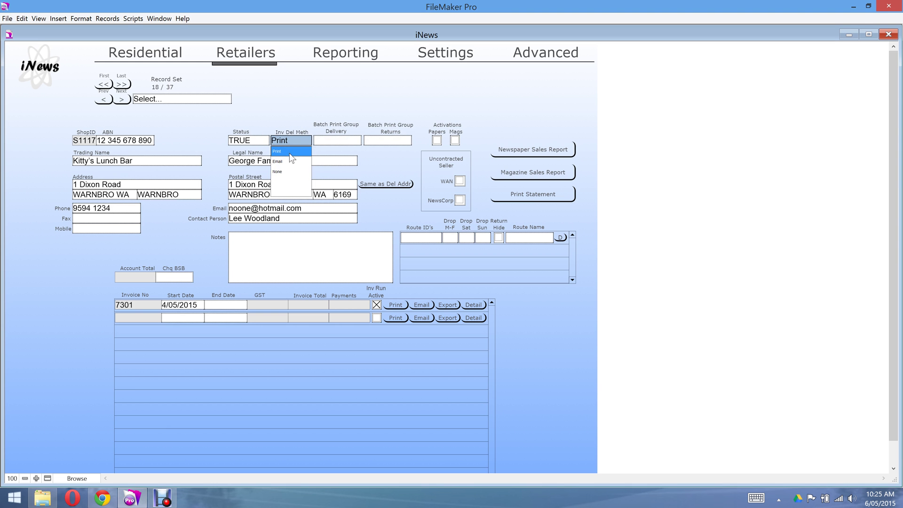
{"action": "left_click", "coordinate": [288, 161]}
{"action": "left_click", "coordinate": [281, 172]}
{"action": "left_click", "coordinate": [331, 122]}
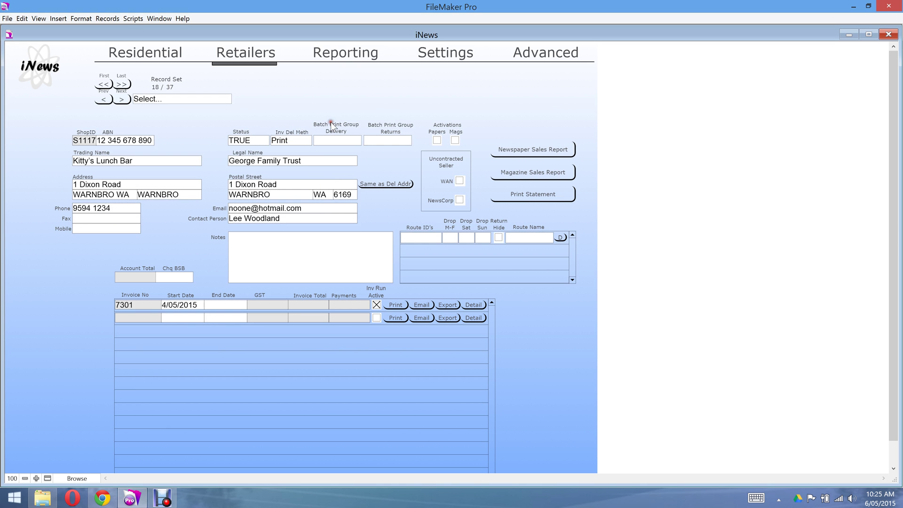
Show the delivery batch print group options, Rockingham and Warnbro.
{"action": "left_click", "coordinate": [338, 140]}
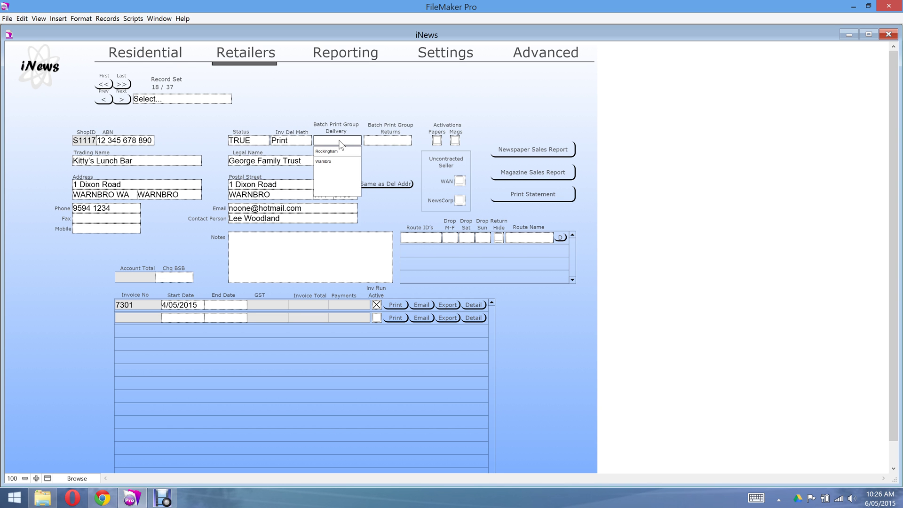
Review the returns batch print group options and close them without choosing one.
{"action": "left_click", "coordinate": [376, 142]}
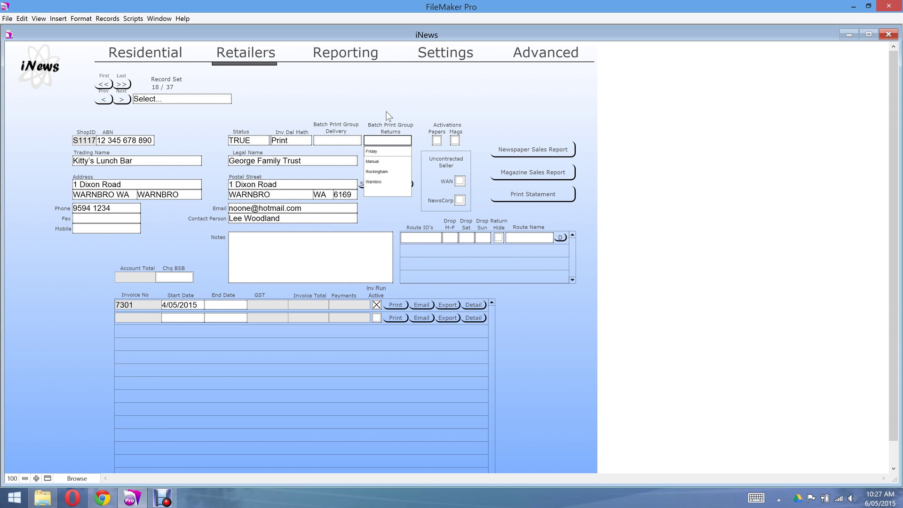
{"action": "left_click", "coordinate": [386, 115]}
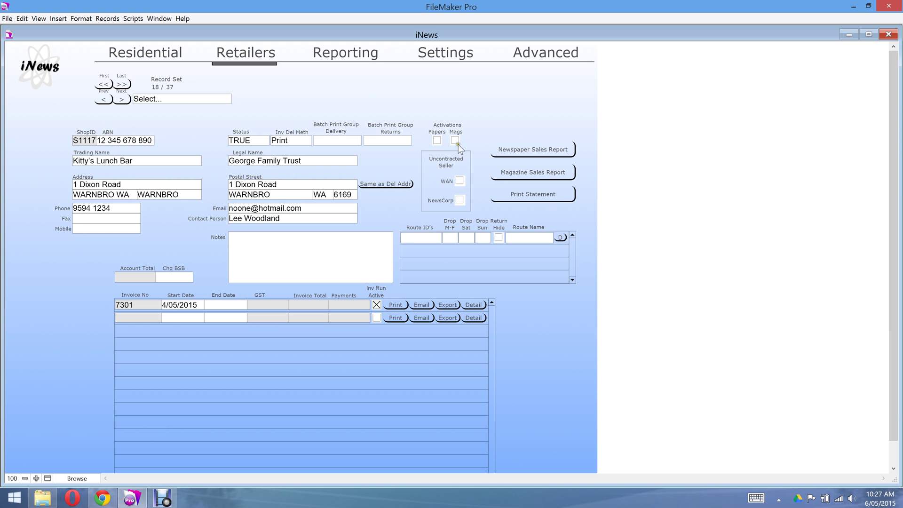
Tick the Papers and Mags activation checkboxes for Kitty's Lunch Bar.
{"action": "left_click", "coordinate": [437, 140]}
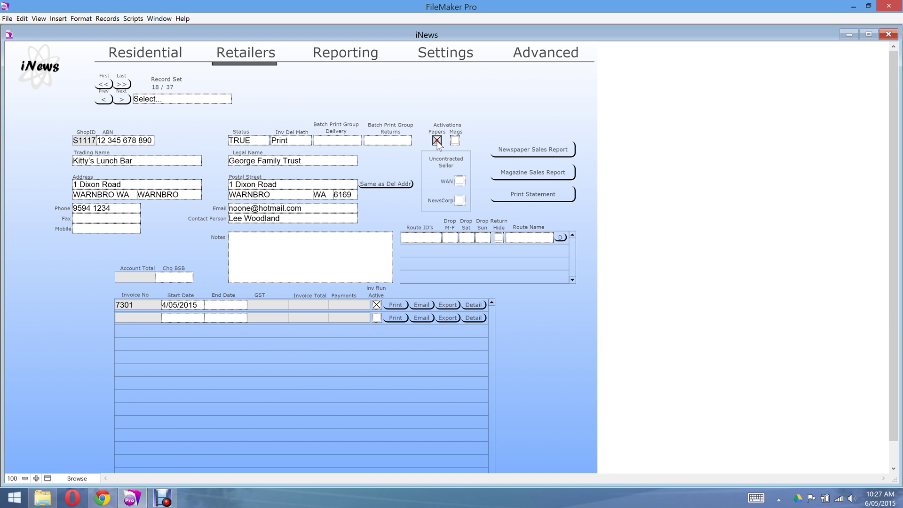
{"action": "left_click", "coordinate": [455, 140]}
{"action": "left_click", "coordinate": [470, 145]}
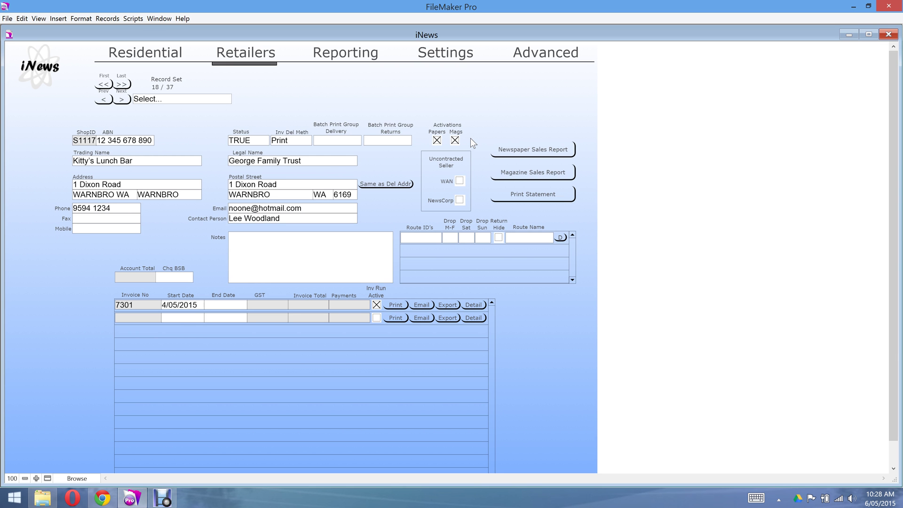
{"action": "left_click", "coordinate": [470, 138]}
{"action": "left_click", "coordinate": [427, 195]}
{"action": "left_click", "coordinate": [472, 178]}
{"action": "left_click", "coordinate": [470, 177]}
Enter route ID 12345678 in a new row of the retailer's routes portal and commit it.
{"action": "left_click", "coordinate": [411, 241]}
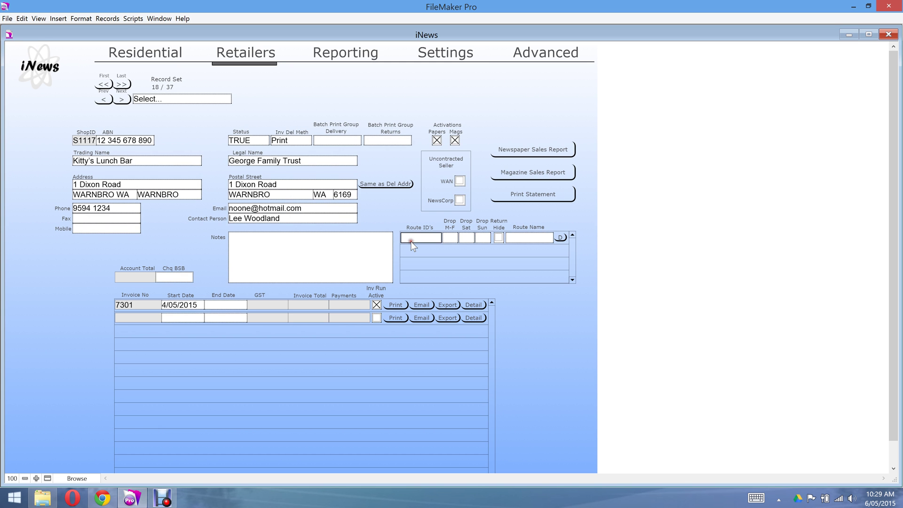
{"action": "type", "text": "12345678"}
{"action": "left_click", "coordinate": [411, 240]}
{"action": "left_click", "coordinate": [419, 221]}
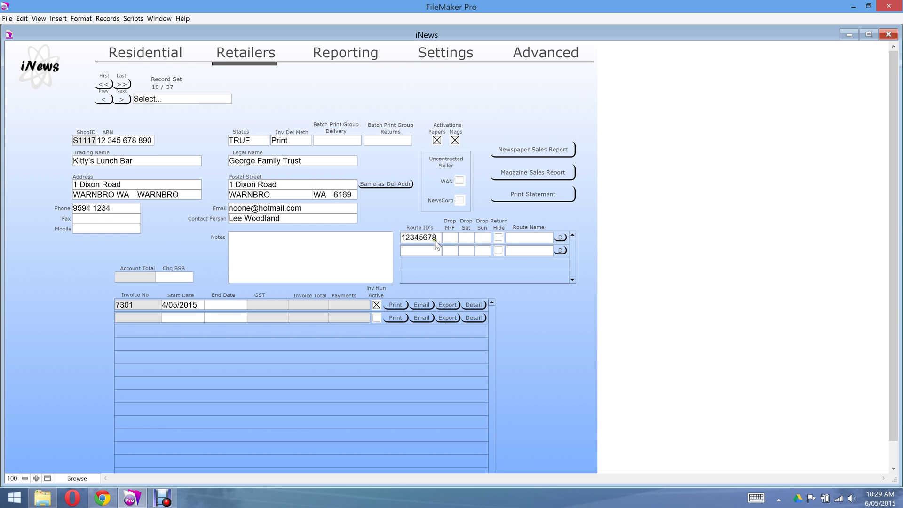
Begin choosing the Monday–Friday drop value for the new route row.
{"action": "left_click", "coordinate": [434, 236]}
{"action": "left_click", "coordinate": [427, 249]}
{"action": "left_click", "coordinate": [444, 241]}
{"action": "left_click", "coordinate": [447, 239]}
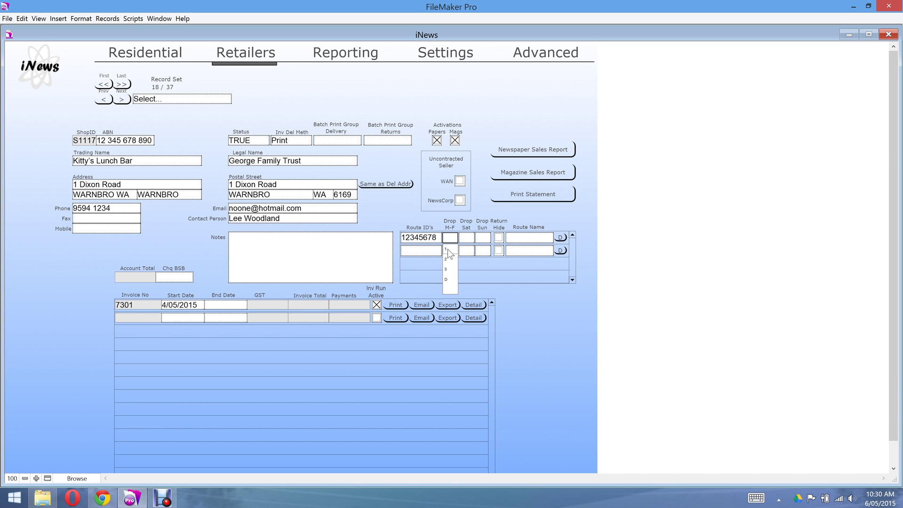
Give route 12345678 drop values 1 for Mon–Fri, 2 for Saturday and D for Sunday.
{"action": "left_click", "coordinate": [447, 249]}
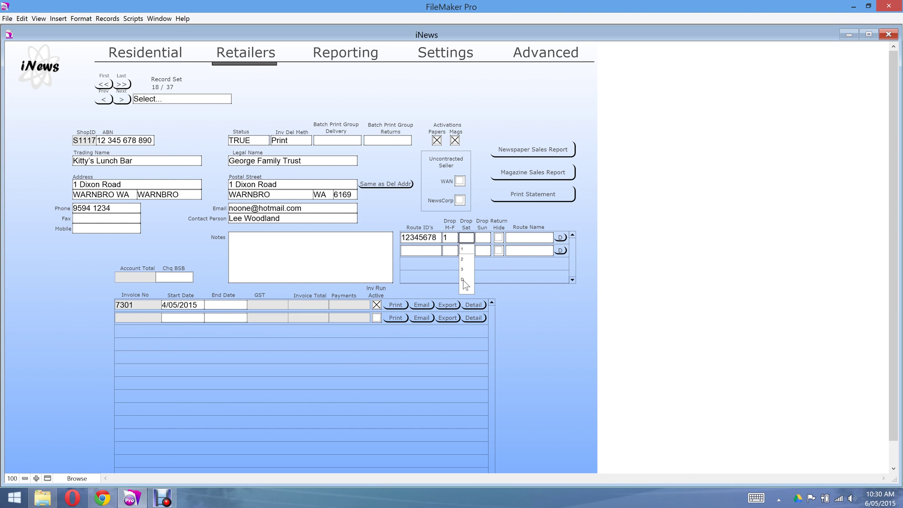
{"action": "left_click", "coordinate": [463, 259]}
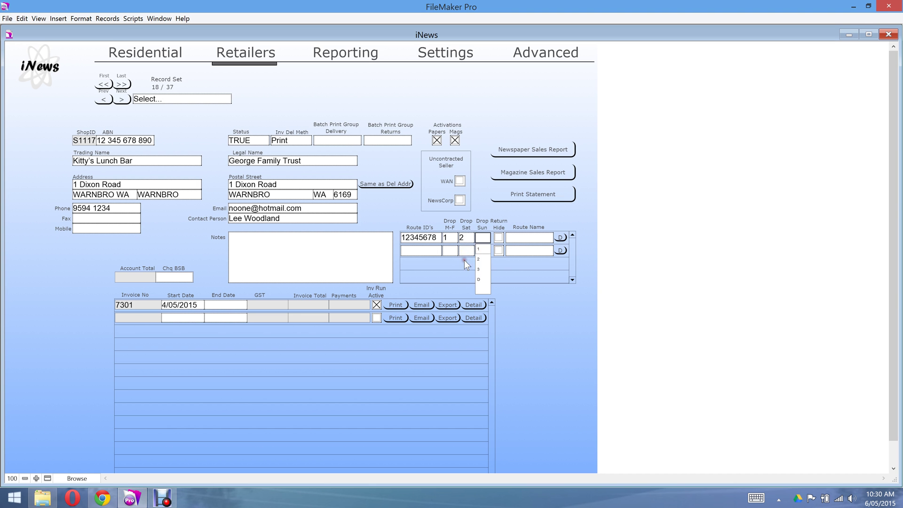
{"action": "left_click", "coordinate": [481, 279]}
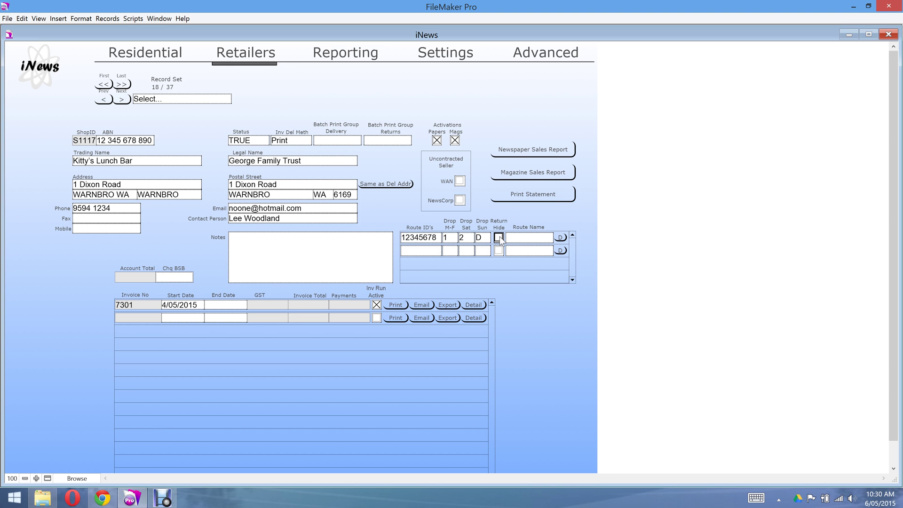
{"action": "left_click", "coordinate": [524, 238]}
{"action": "left_click", "coordinate": [527, 238]}
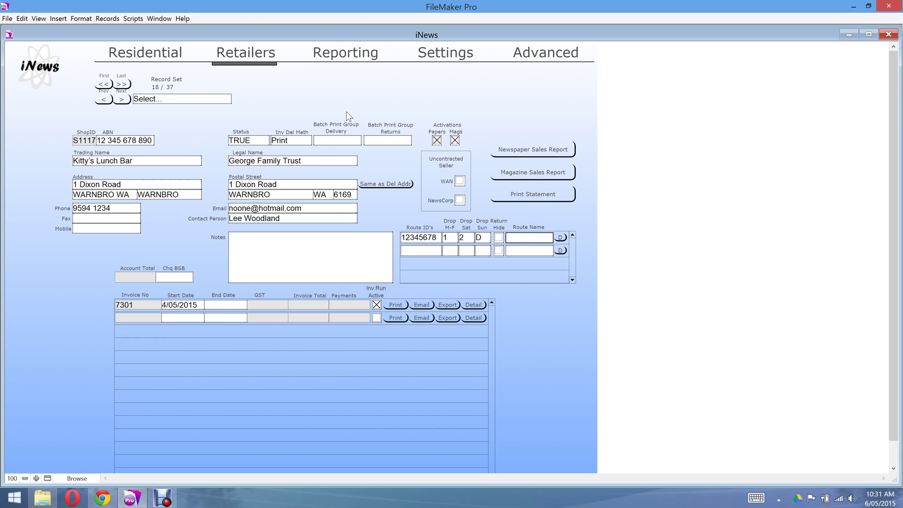
{"action": "left_click", "coordinate": [515, 238]}
Delete test route 12345678 from Kitty's Lunch Bar, confirming the permanent deletion.
{"action": "left_click", "coordinate": [560, 239]}
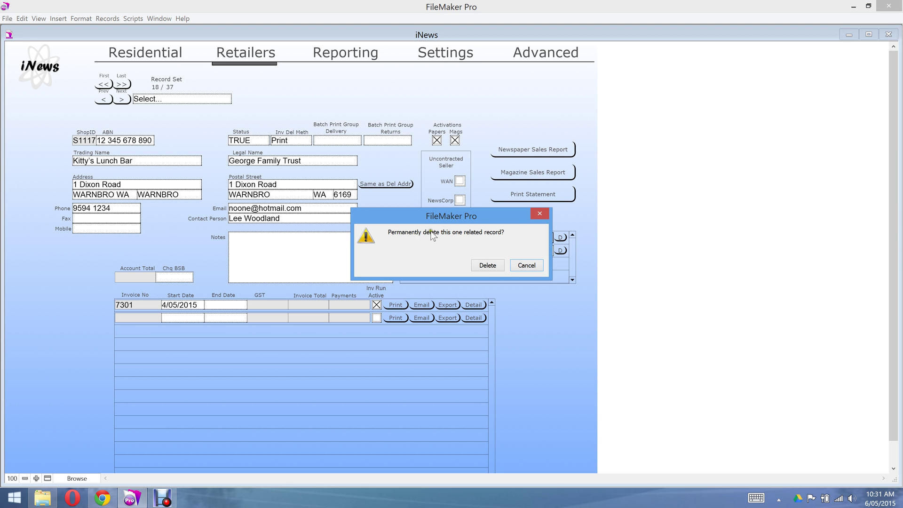
{"action": "left_click", "coordinate": [490, 266]}
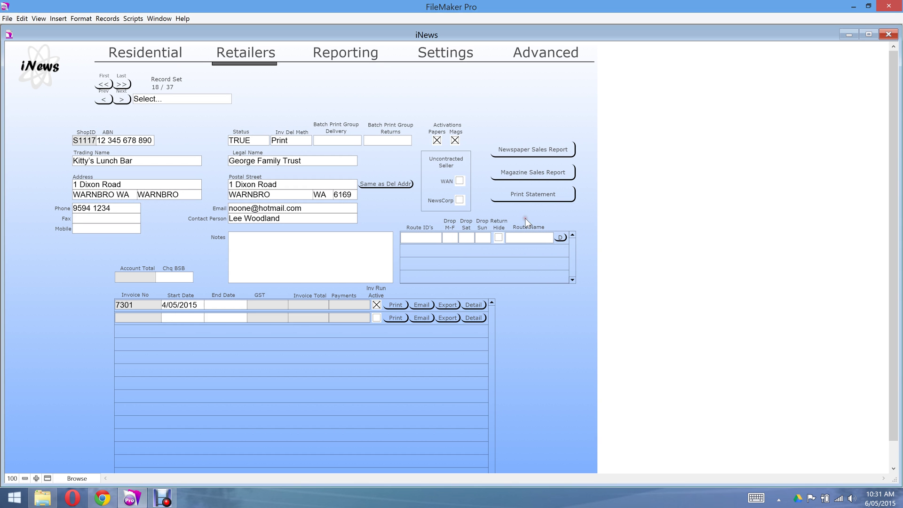
{"action": "left_click", "coordinate": [428, 241]}
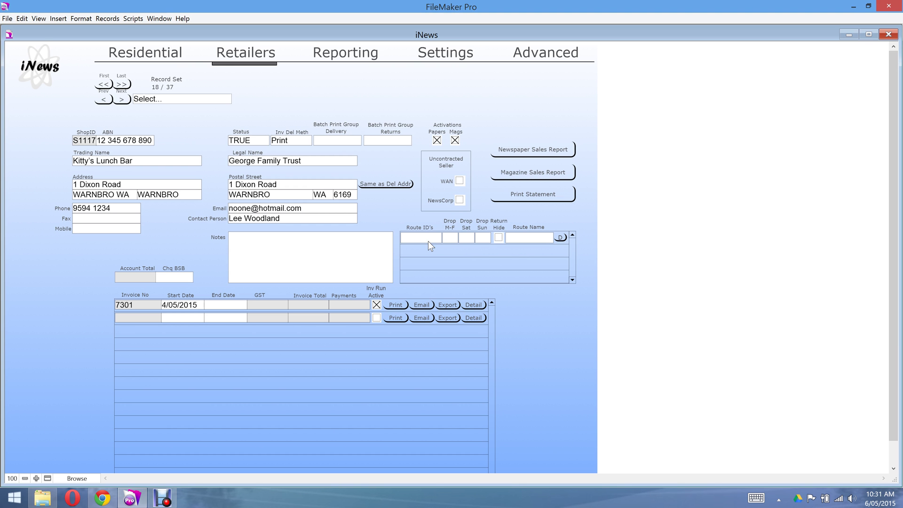